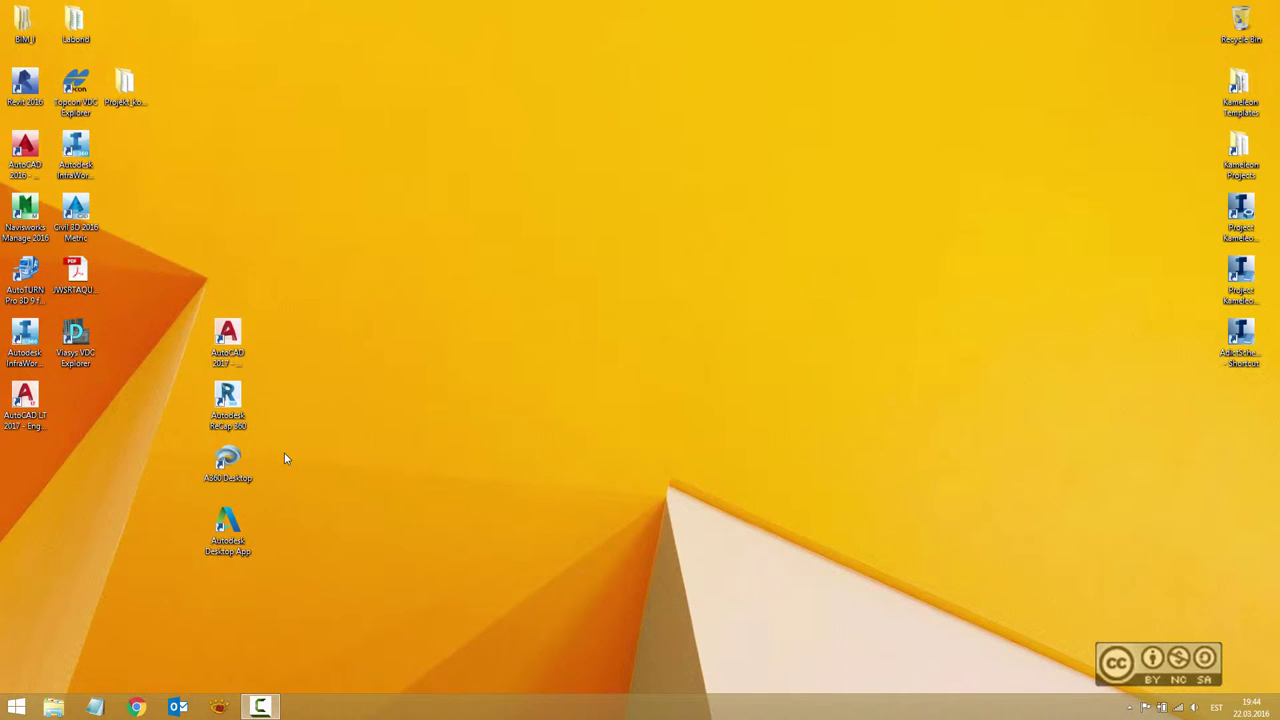
# Launch AutoCAD 2017 from its desktop shortcut to reach the Let's Get Started licensing window.
pyautogui.doubleClick(229, 338)
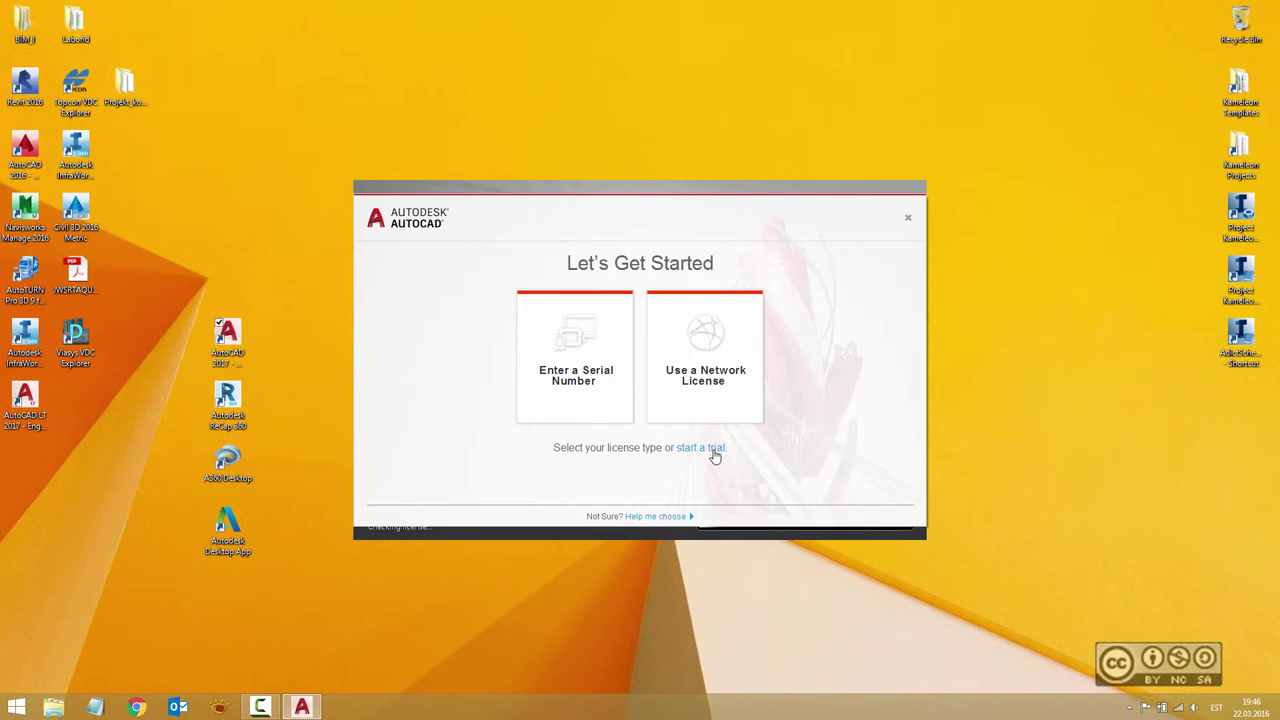
# Choose to start a trial so AutoCAD 2017 opens its Start page.
pyautogui.click(709, 449)
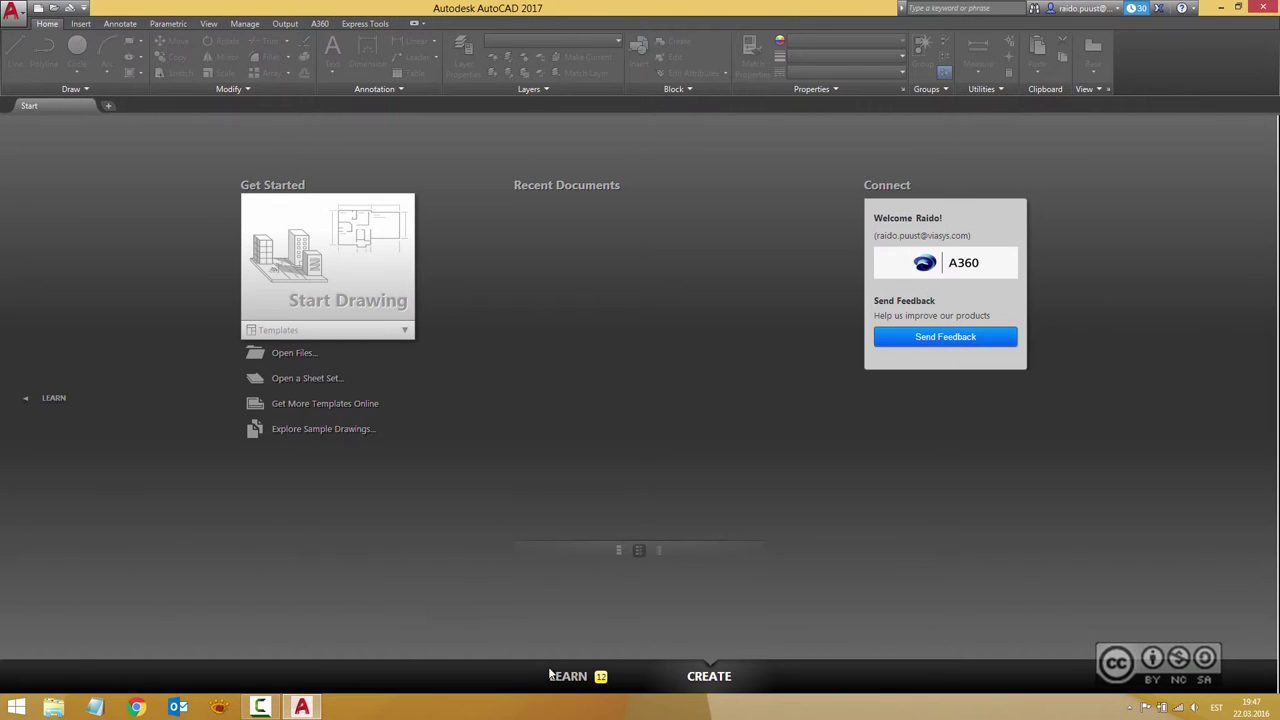
pyautogui.click(55, 401)
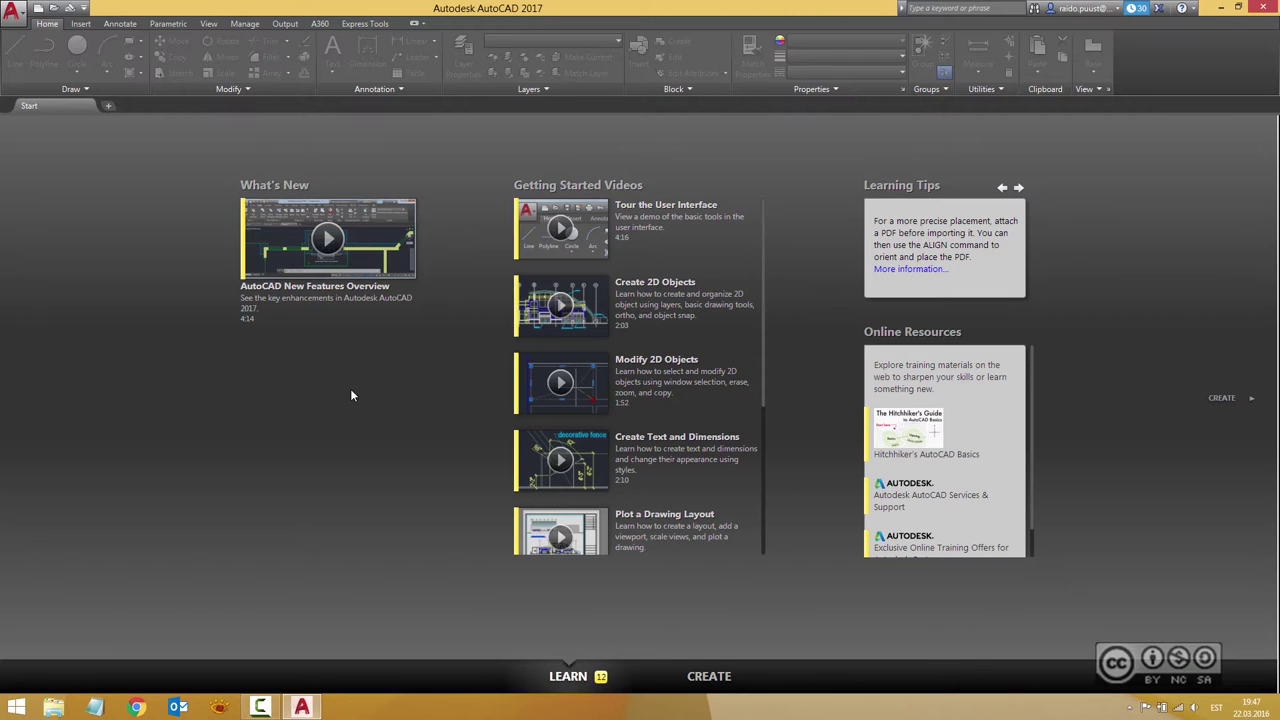
pyautogui.click(1224, 399)
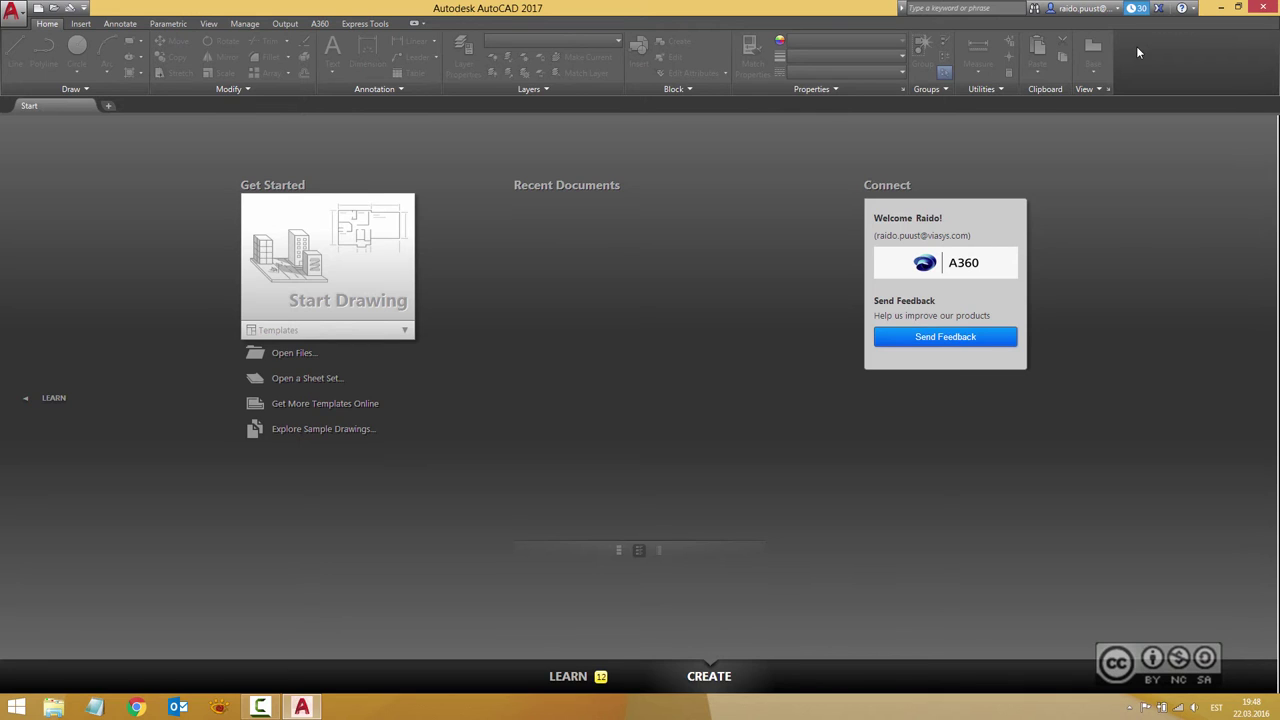
# Open the License Manager via Help > About Autodesk AutoCAD 2017 > Manage License.
pyautogui.click(1193, 8)
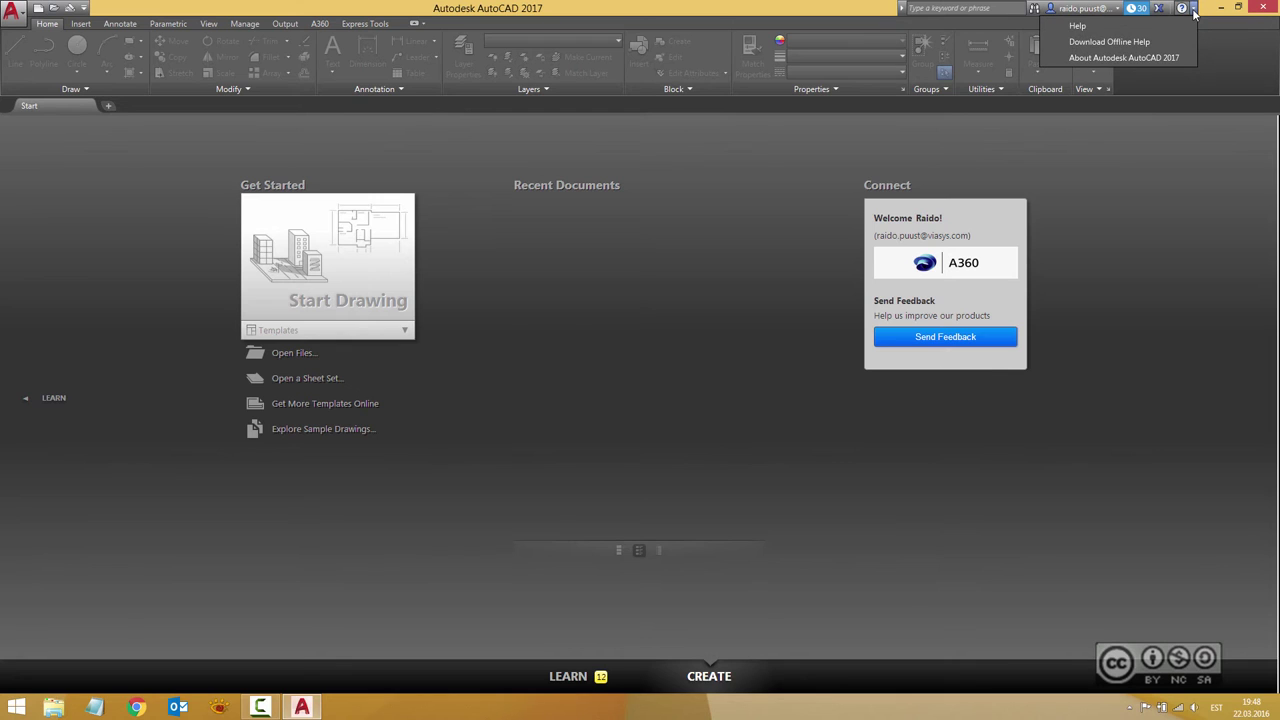
pyautogui.click(1157, 57)
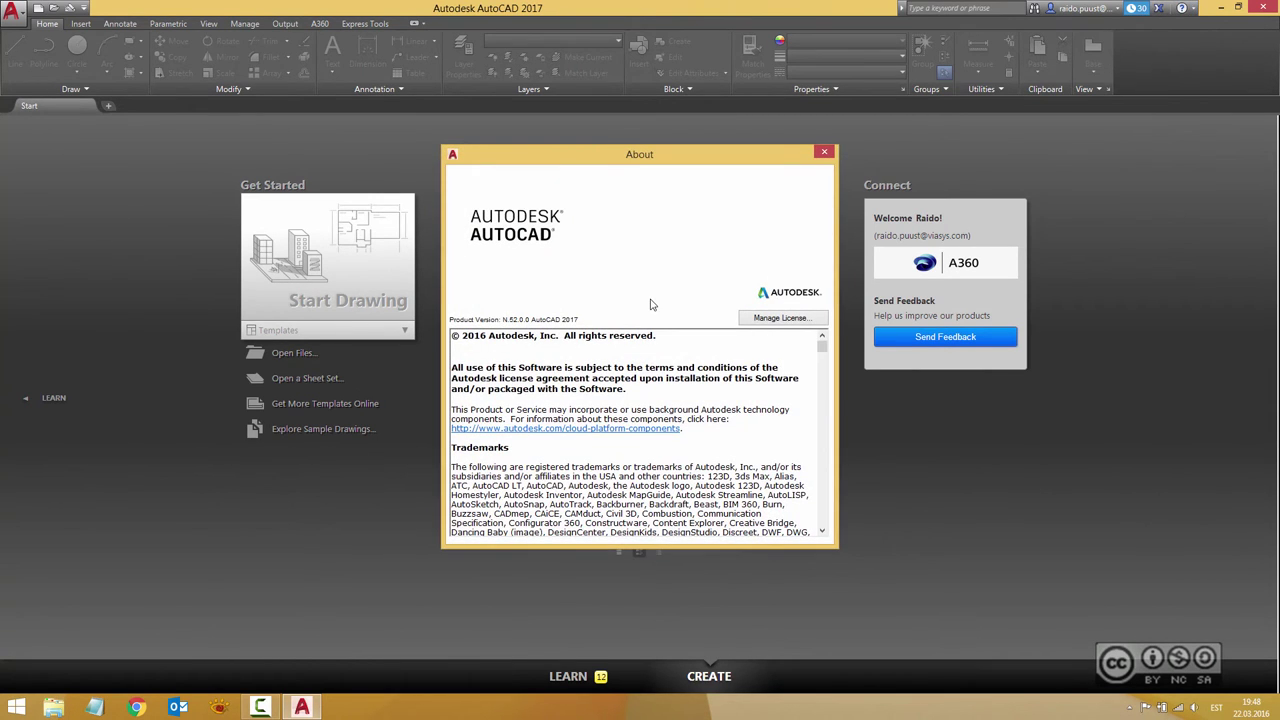
pyautogui.click(781, 318)
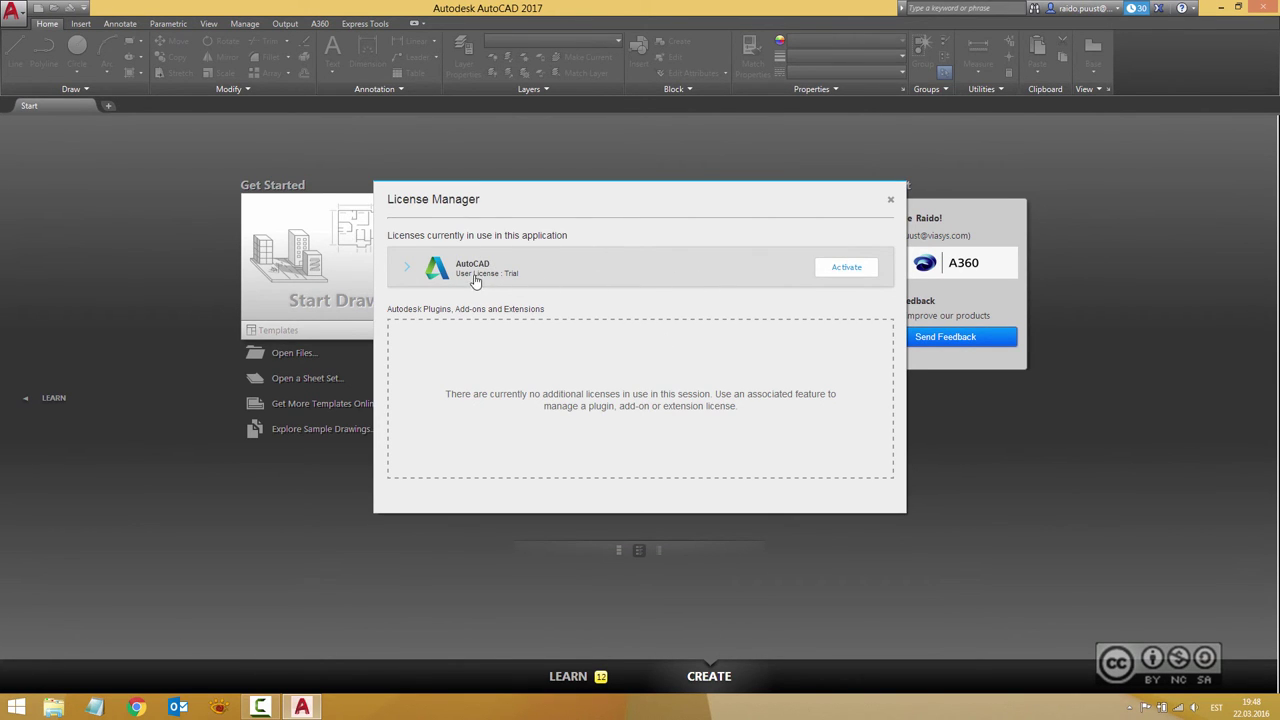
# Activate a new license and confirm, releasing the Trial license.
pyautogui.click(843, 274)
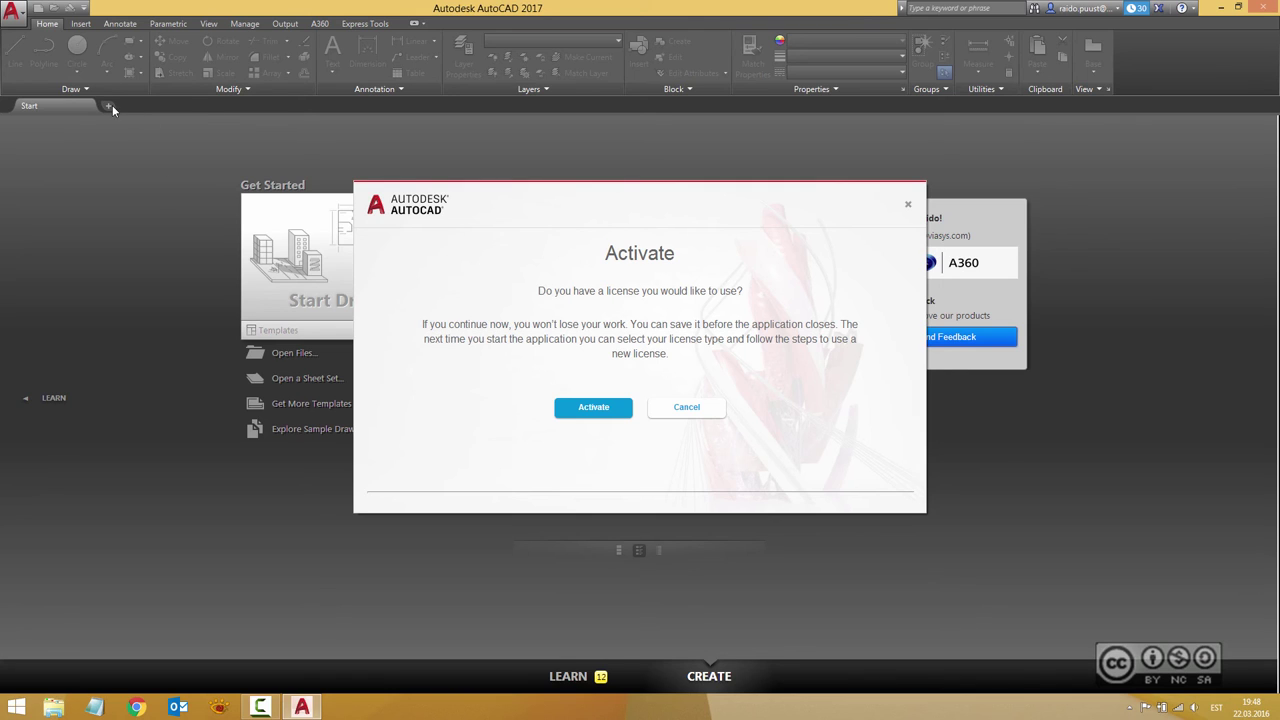
pyautogui.click(591, 412)
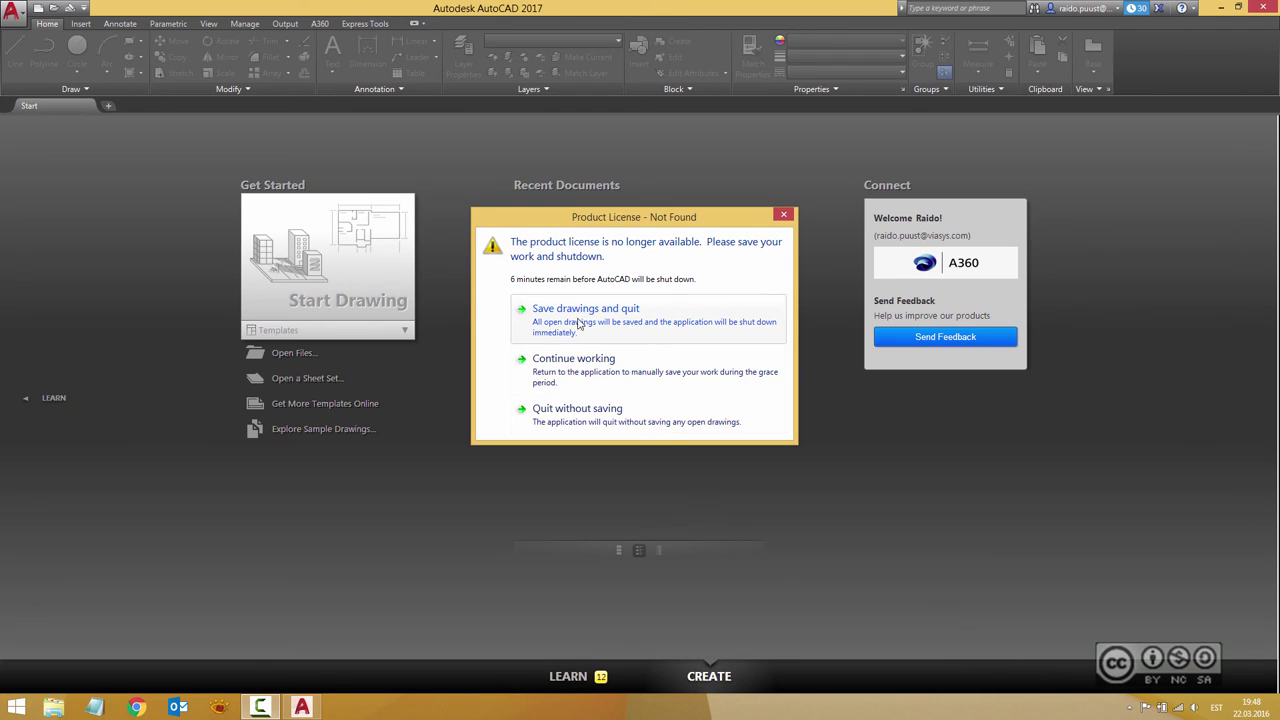
# Choose 'Quit without saving' in the Product License - Not Found warning.
pyautogui.click(596, 416)
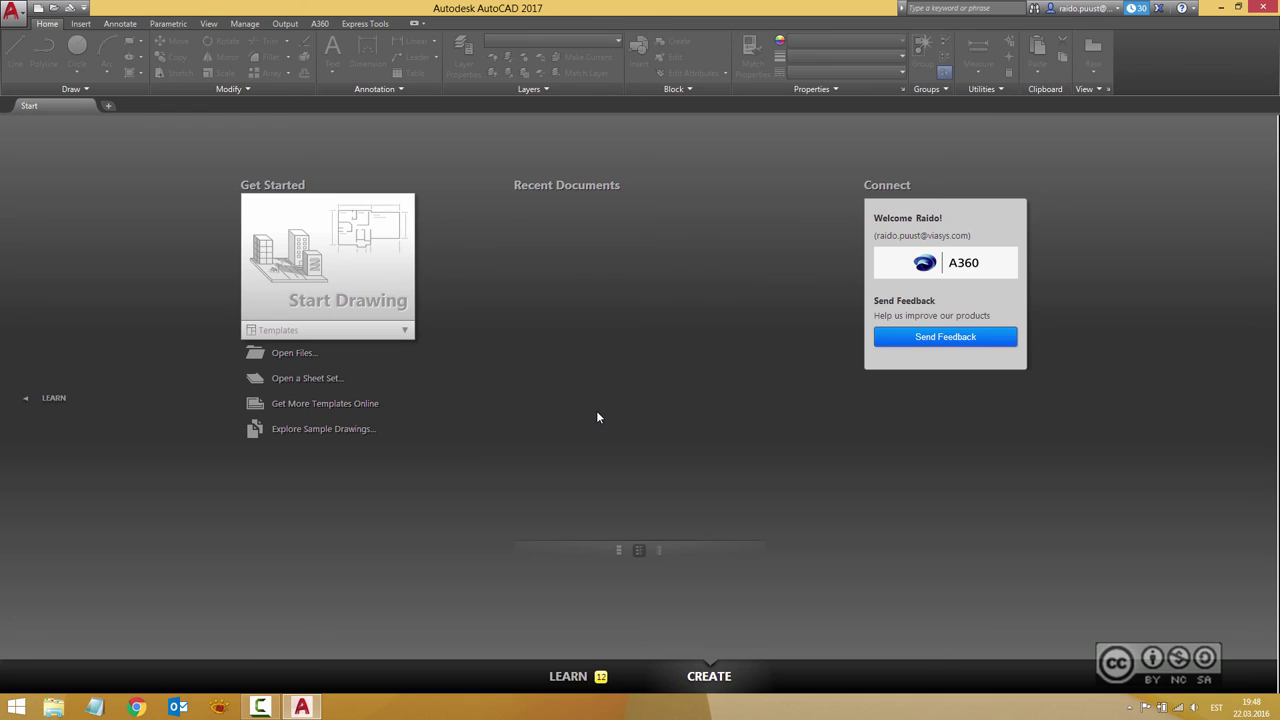